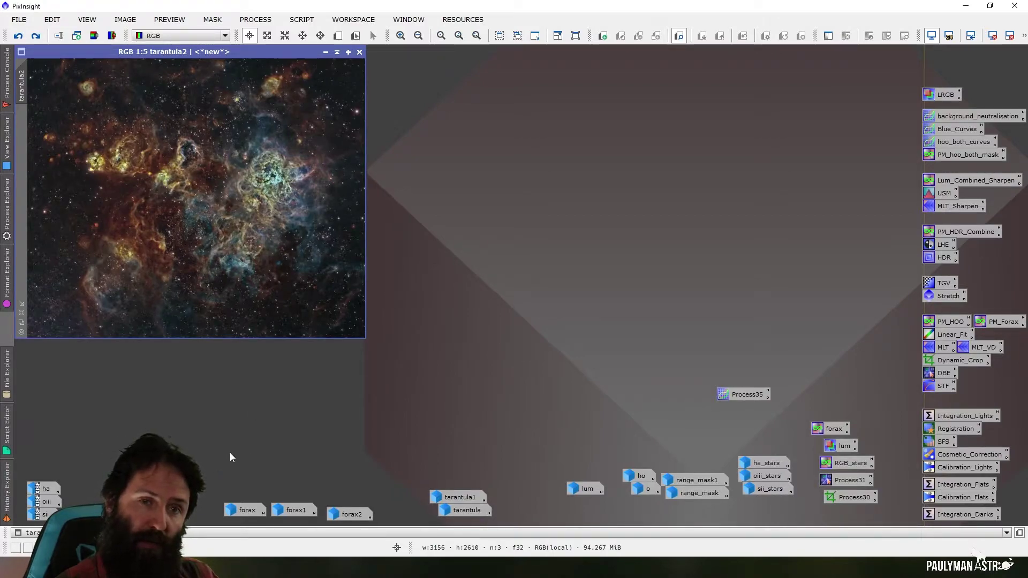
Step: Show tarantula2's processing history in the History Explorer
click(7, 488)
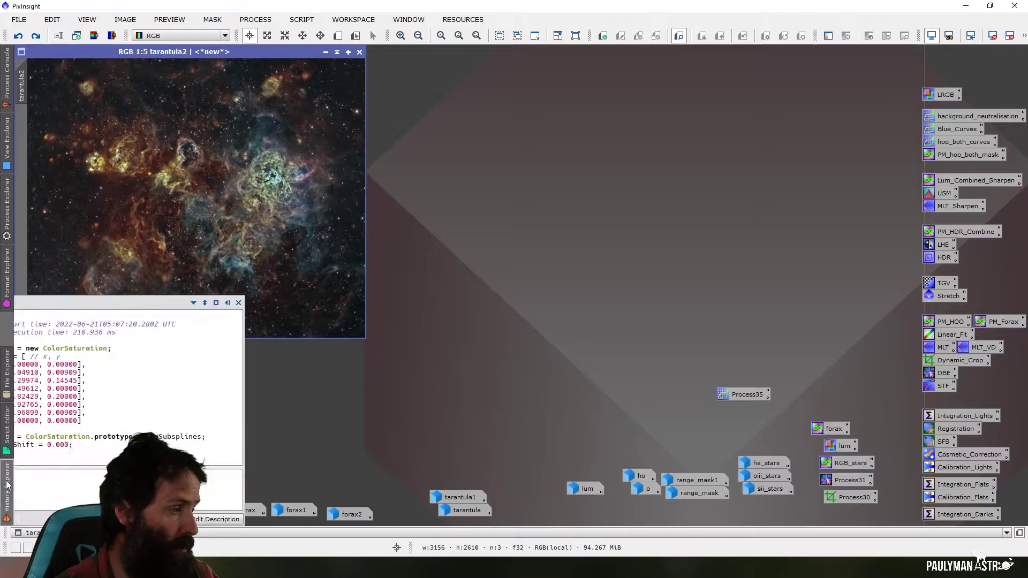
click(80, 518)
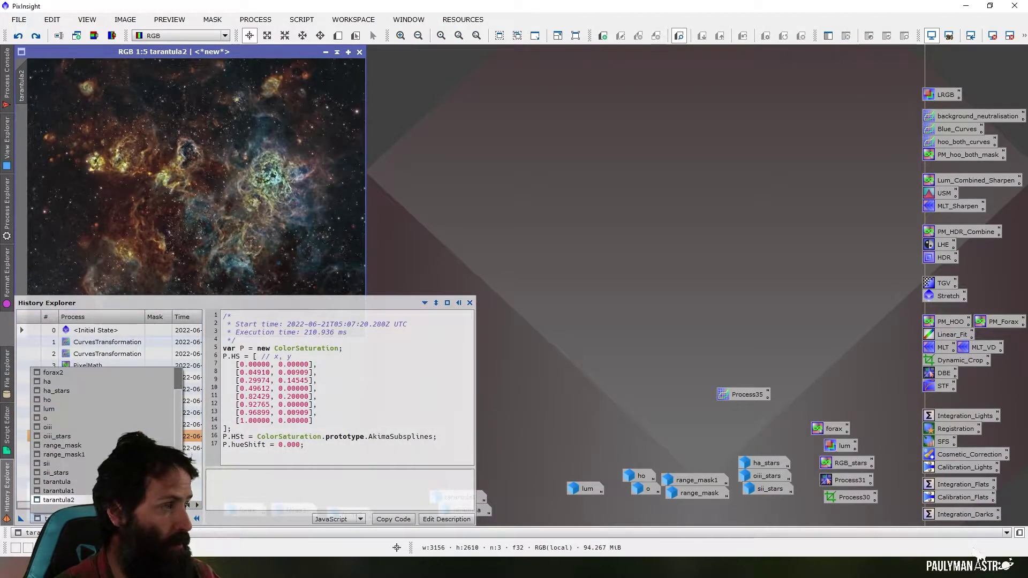
click(80, 500)
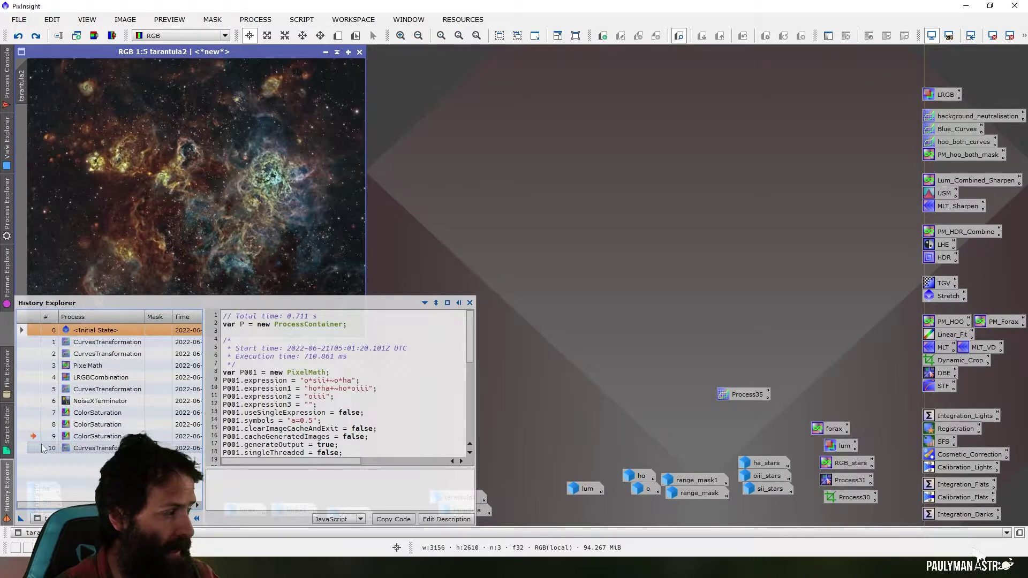
Step: Step tarantula2 from Initial State through the curves and PixelMath states to row 9 ColorSaturation
click(33, 331)
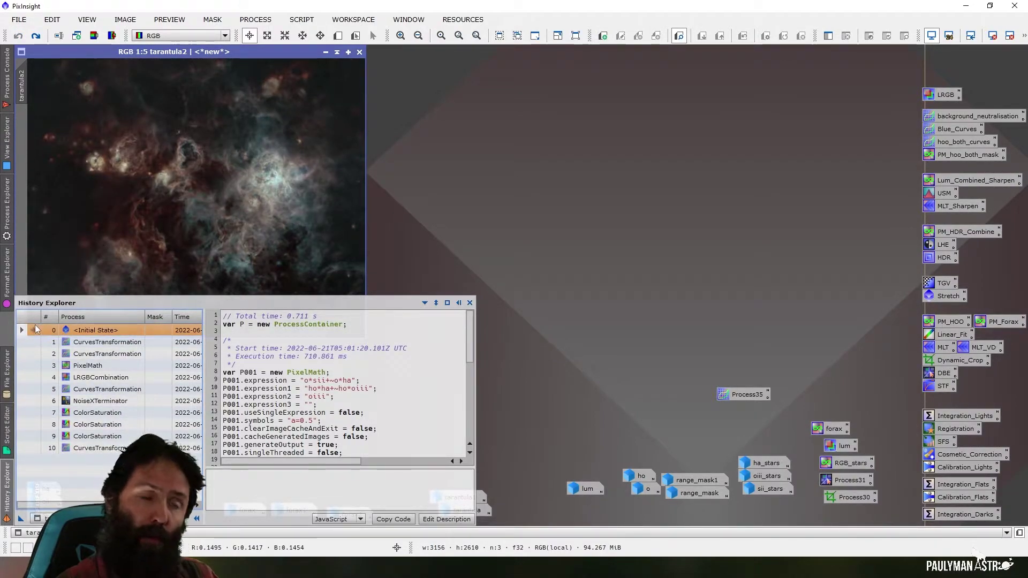
click(34, 343)
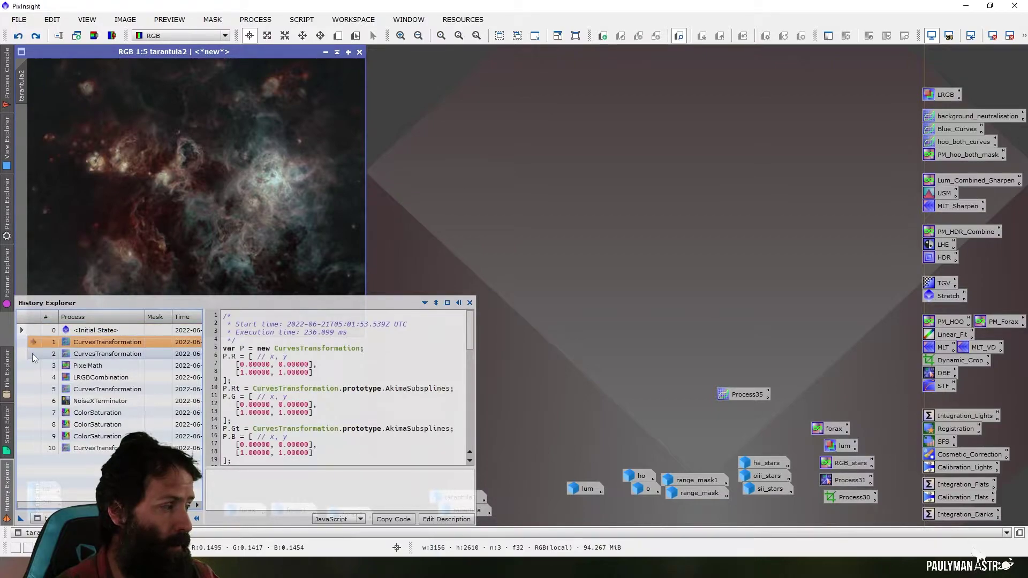
click(32, 356)
click(33, 366)
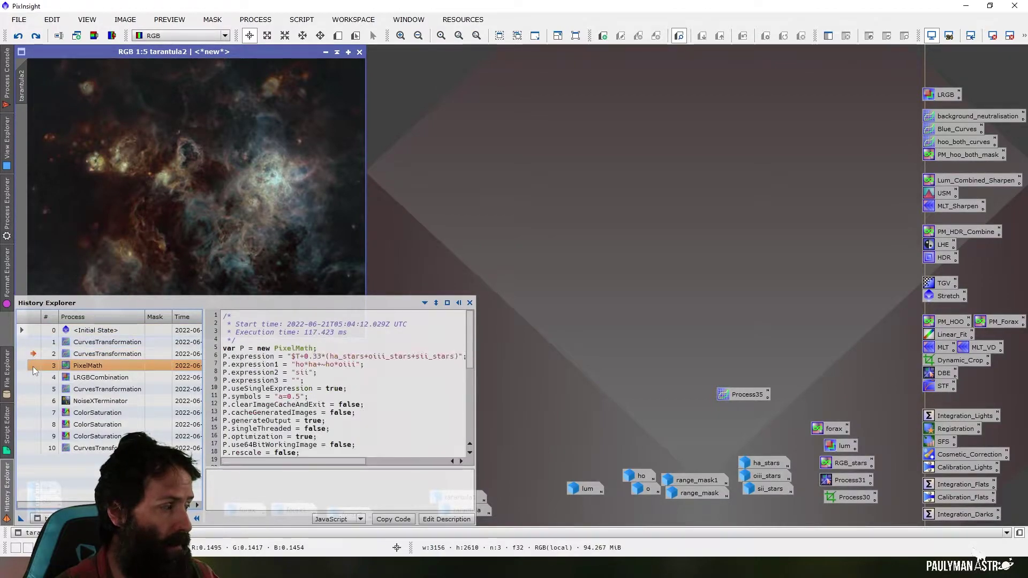
click(34, 436)
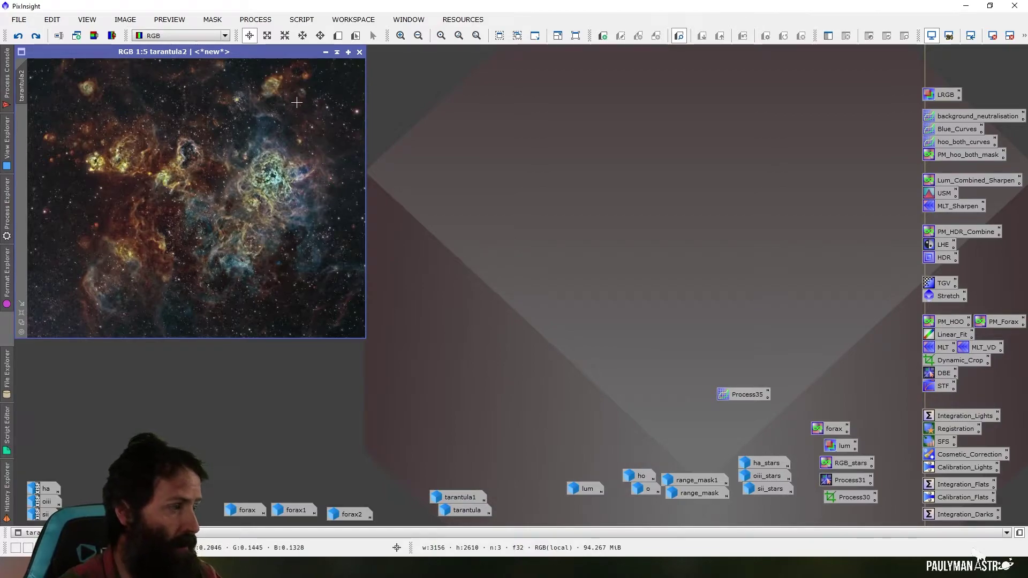
mouse_move(7, 488)
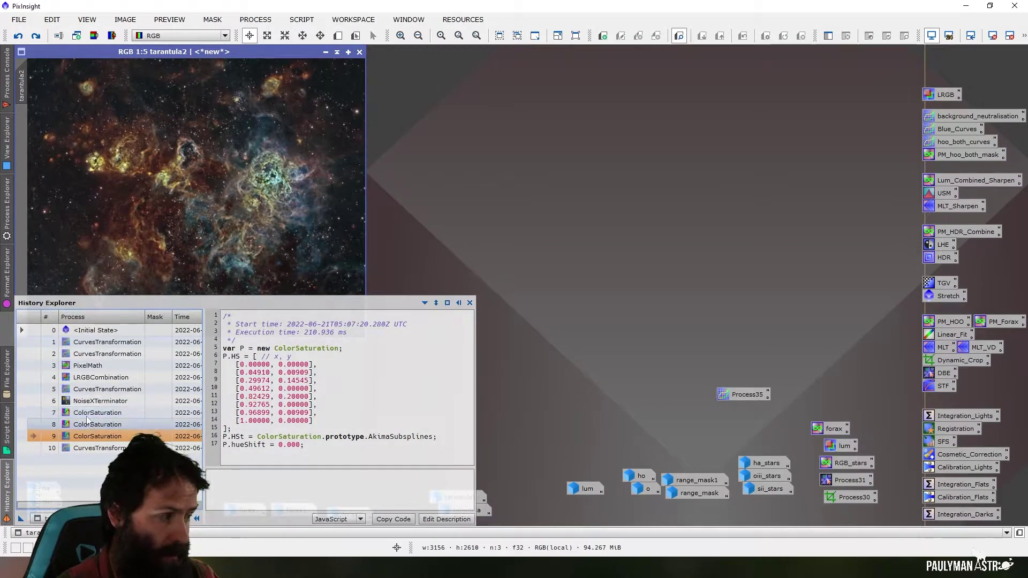
Step: Jump tarantula2 to NoiseXTerminator, check Image > Undo/Redo, then restore row 9 ColorSaturation
click(33, 401)
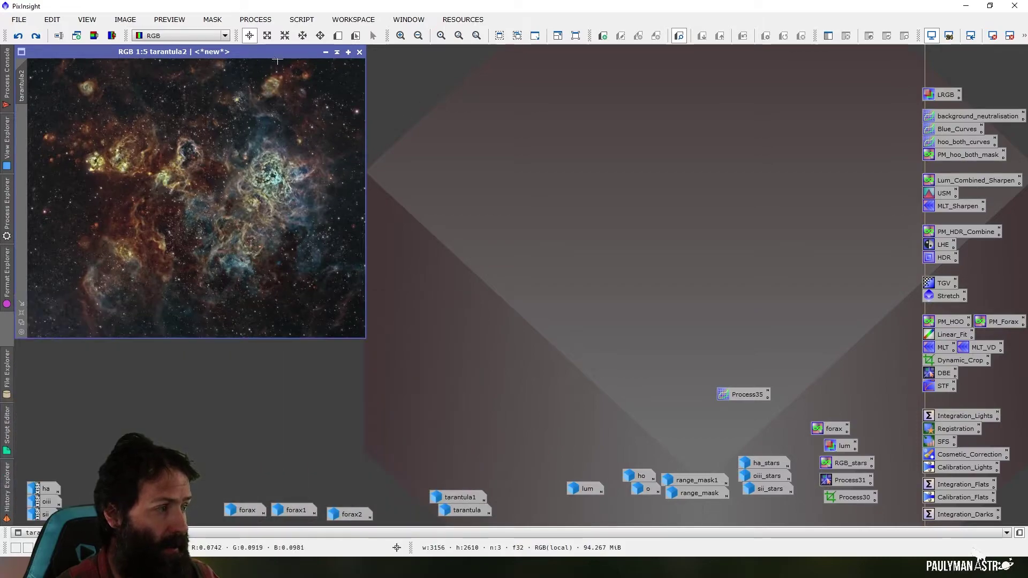
click(128, 21)
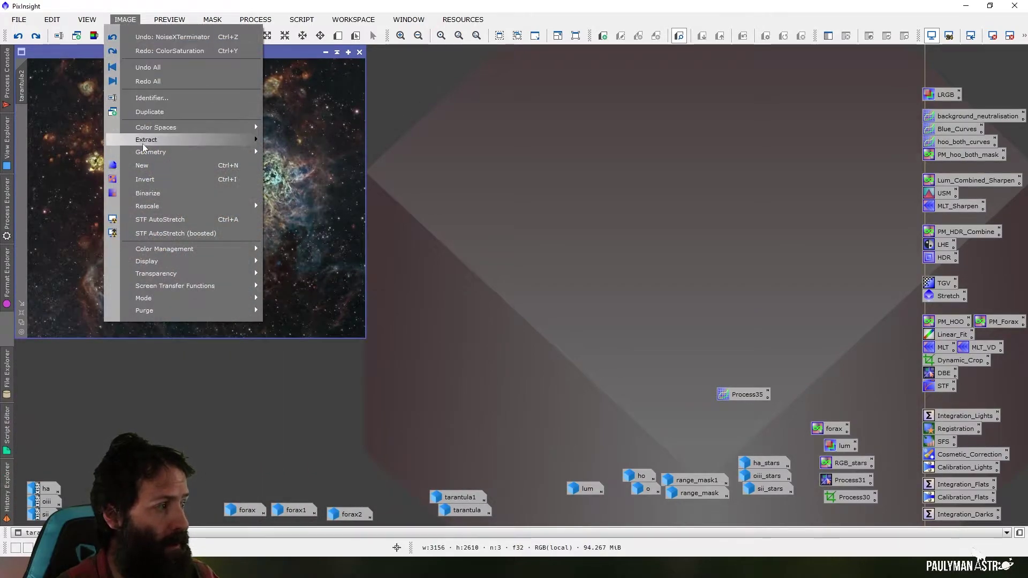
click(161, 36)
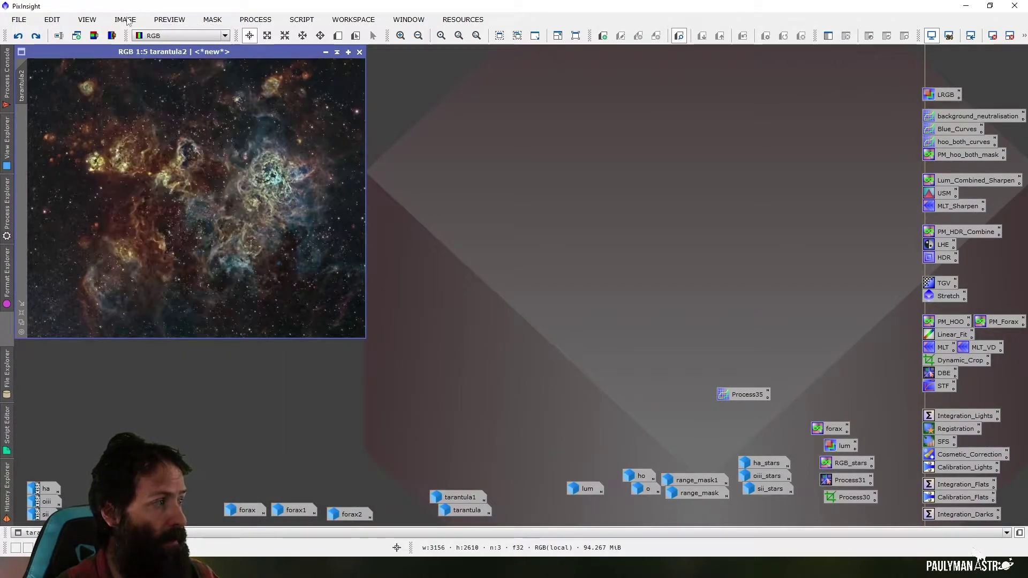
click(11, 480)
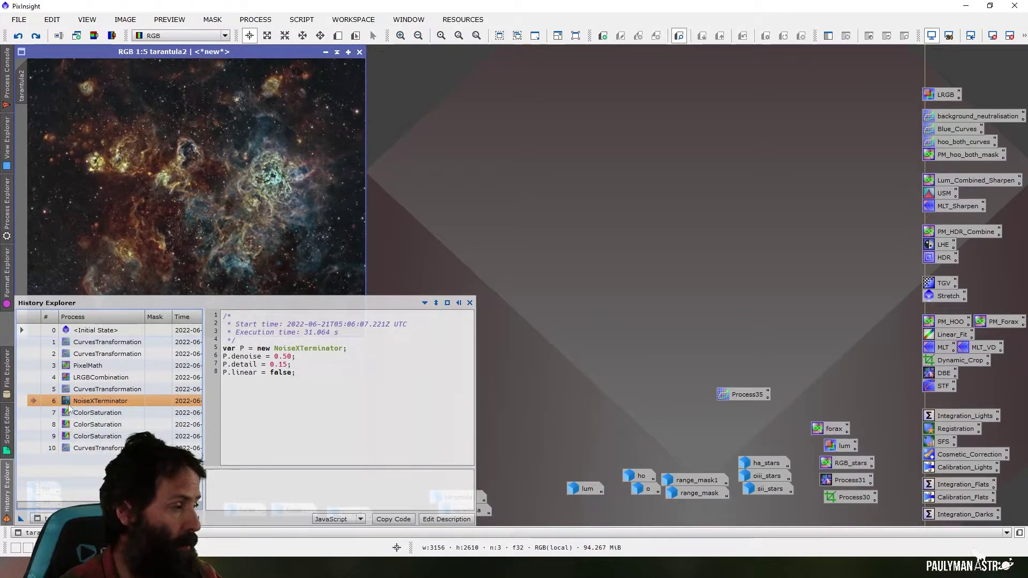
click(34, 435)
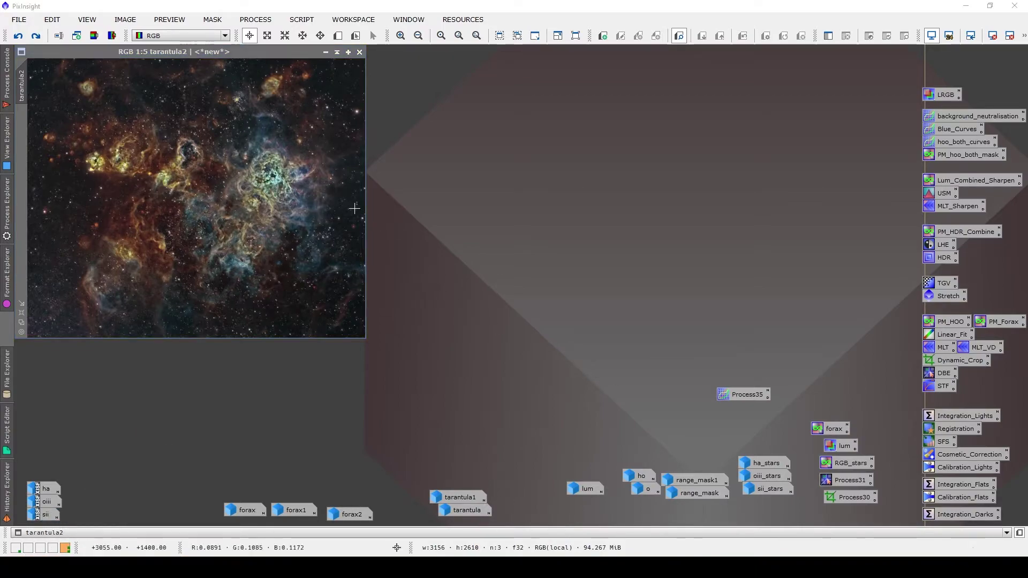
Step: Save tarantula2 as tarantula2.jpg, replacing the file and accepting all JPEG warnings, keeping the window open
click(18, 19)
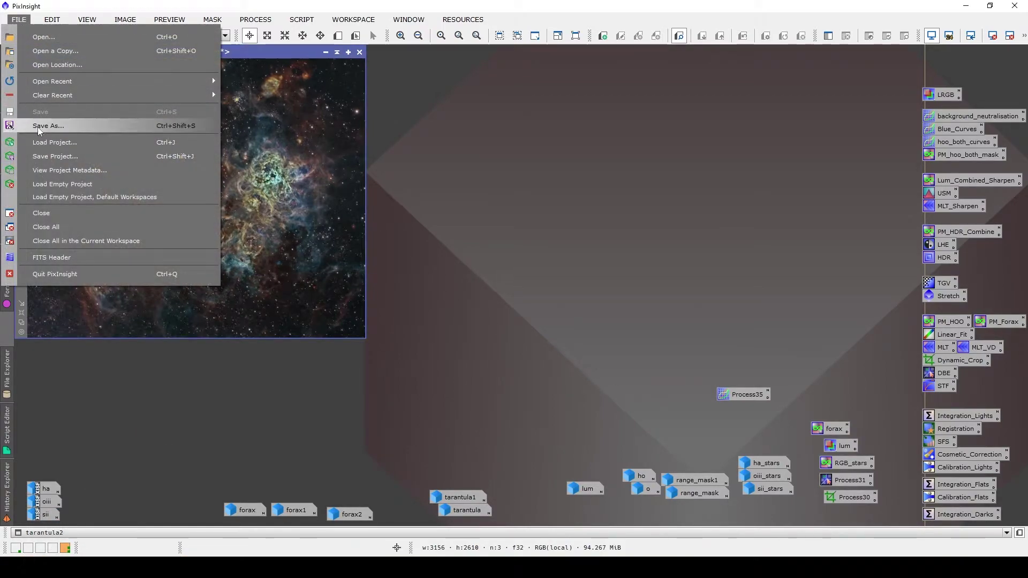
click(59, 121)
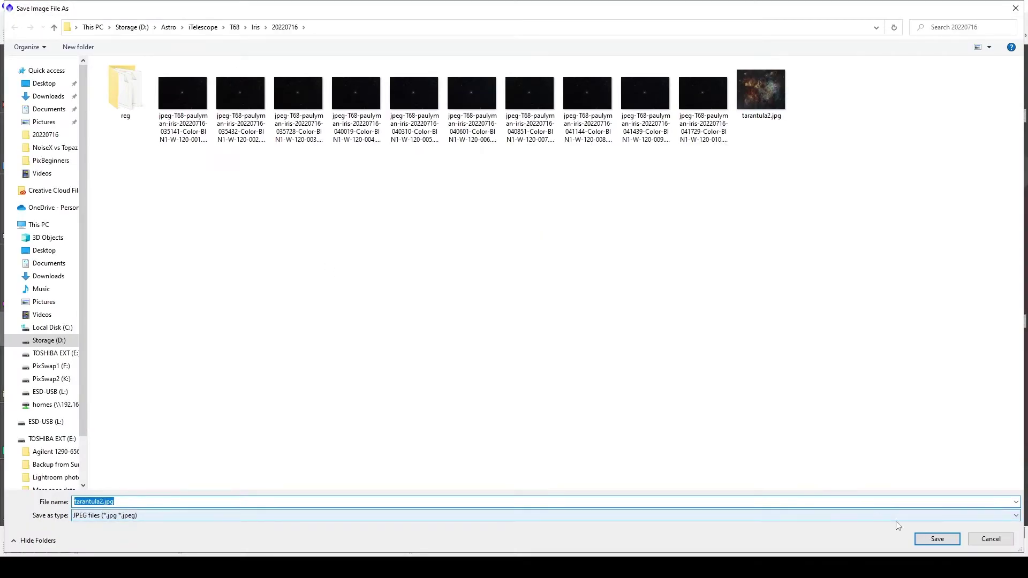
click(932, 539)
click(500, 305)
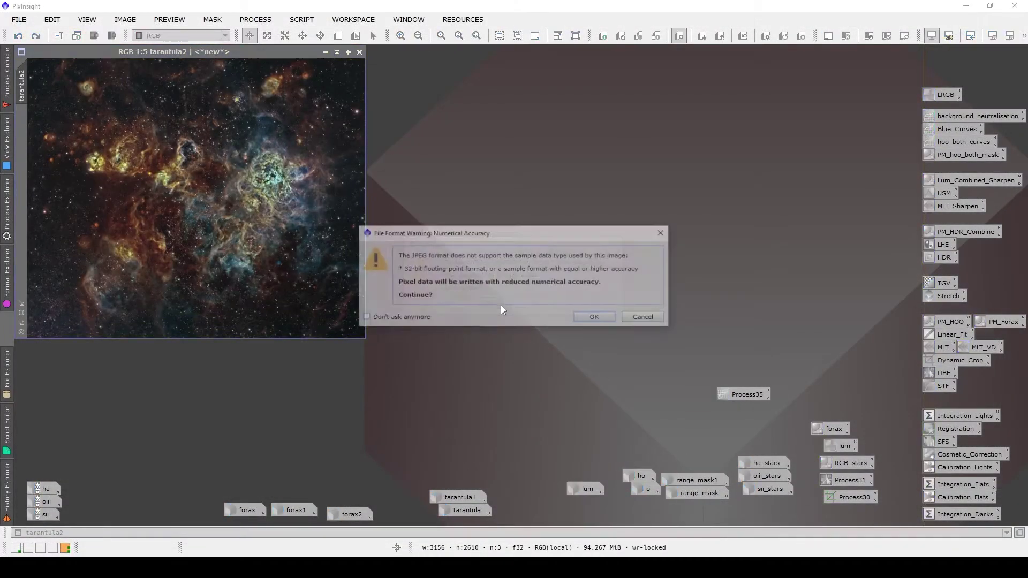
click(595, 318)
click(595, 318)
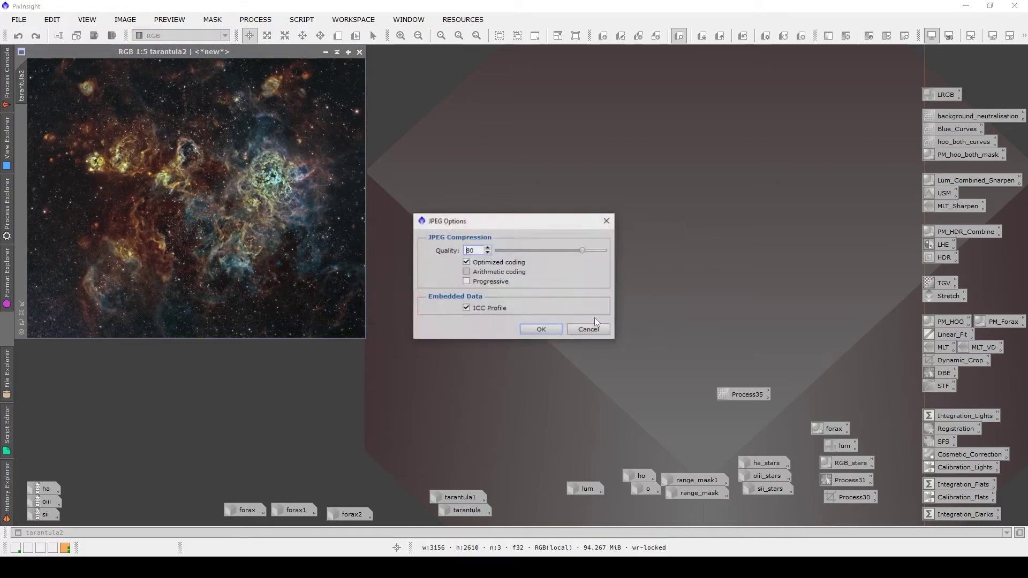
click(542, 329)
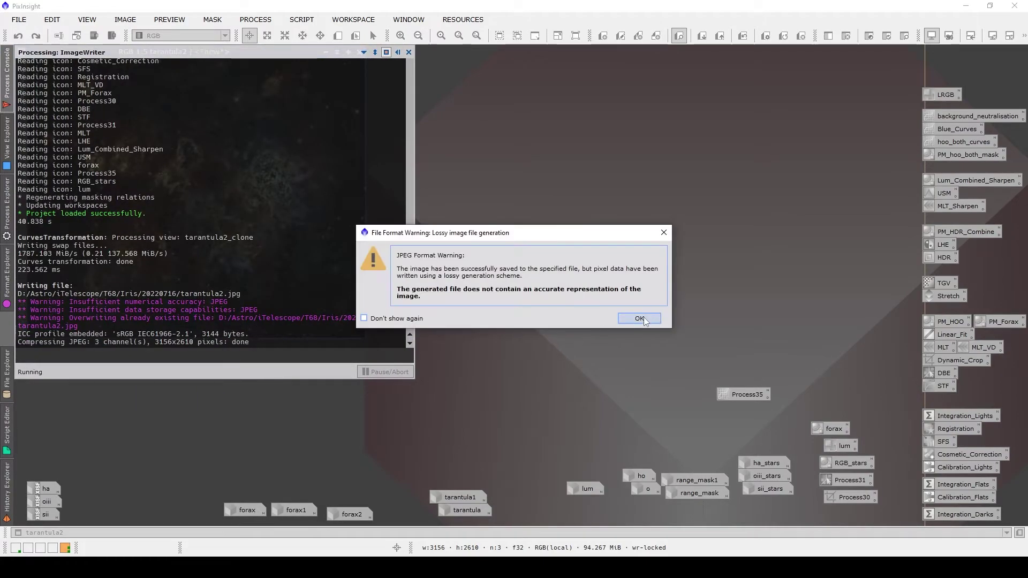
click(644, 317)
click(1013, 6)
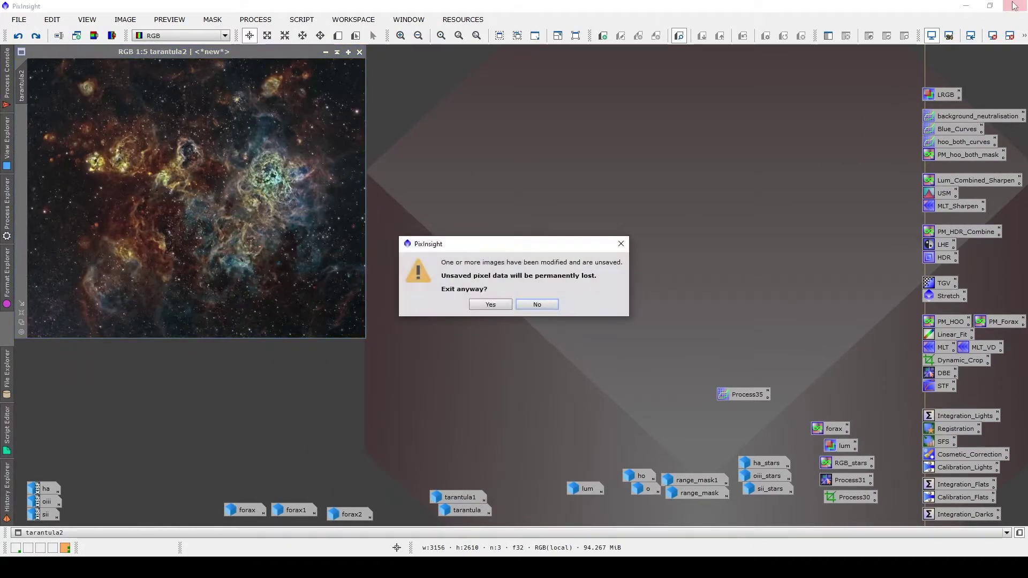
click(504, 310)
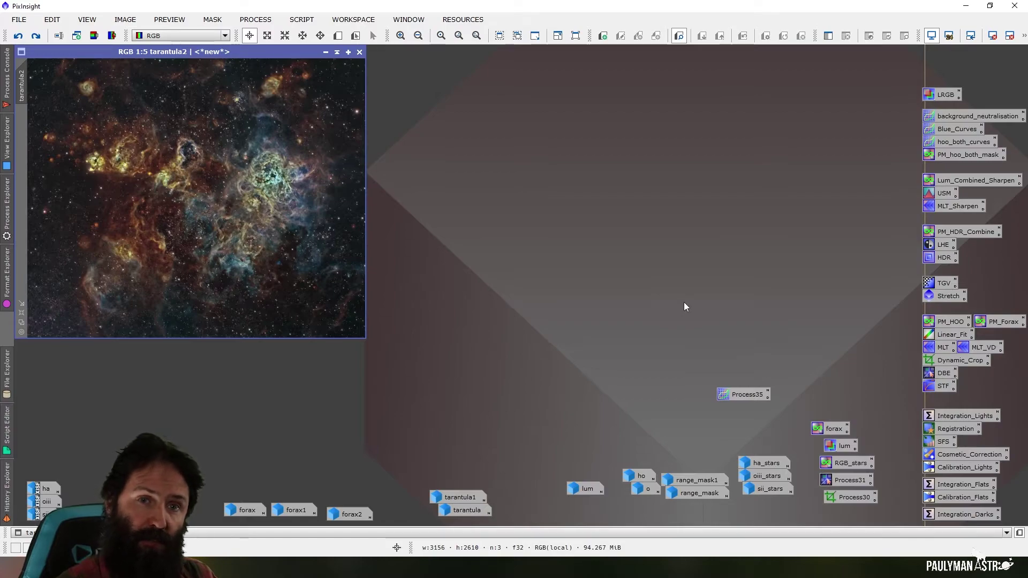
Step: Check the File menu's Save Project option without choosing anything, then open the History panel
click(12, 21)
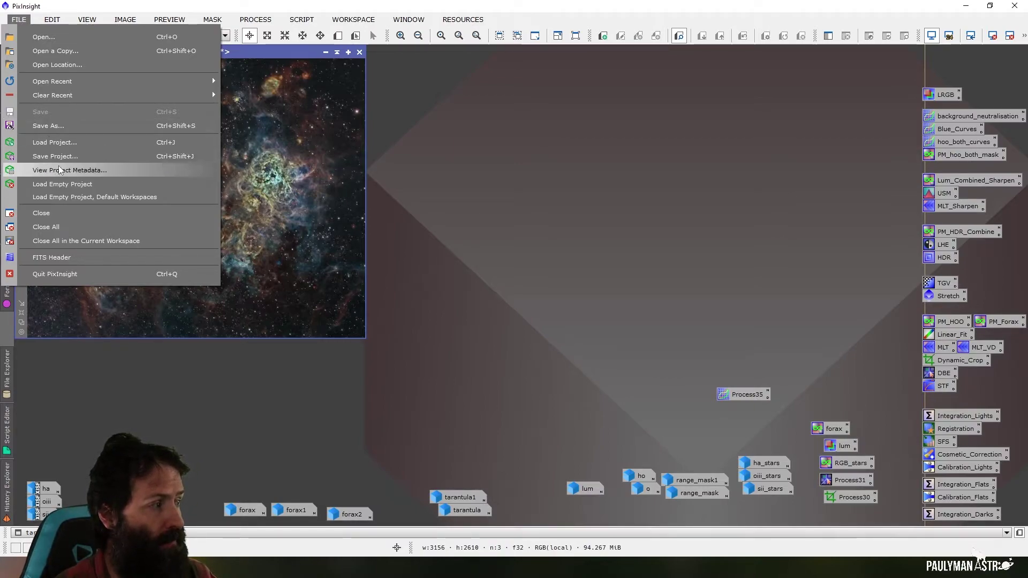
click(643, 192)
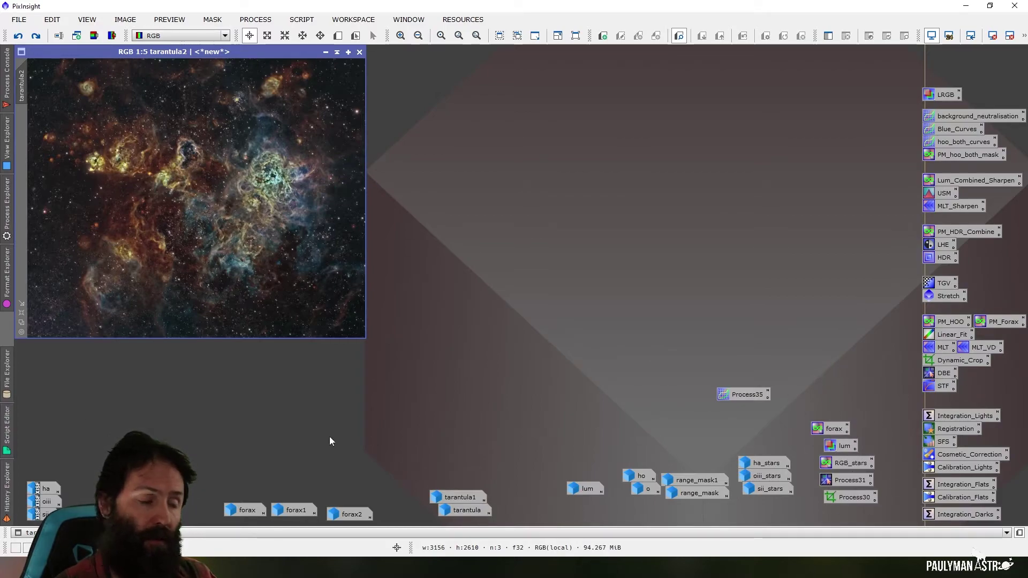
click(8, 490)
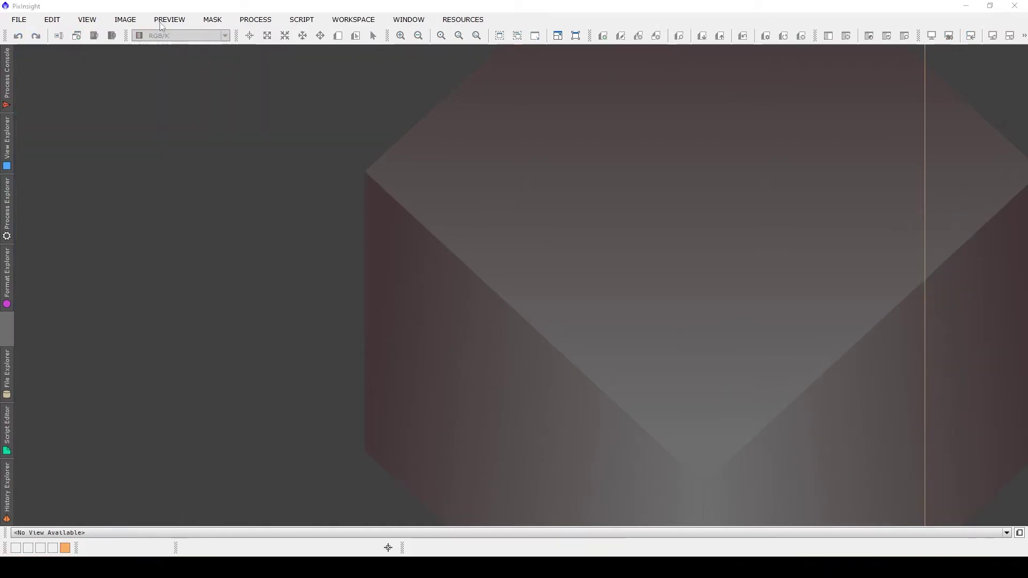
Step: Load the project Tarantula.pxiproject through File > Load Project
click(25, 20)
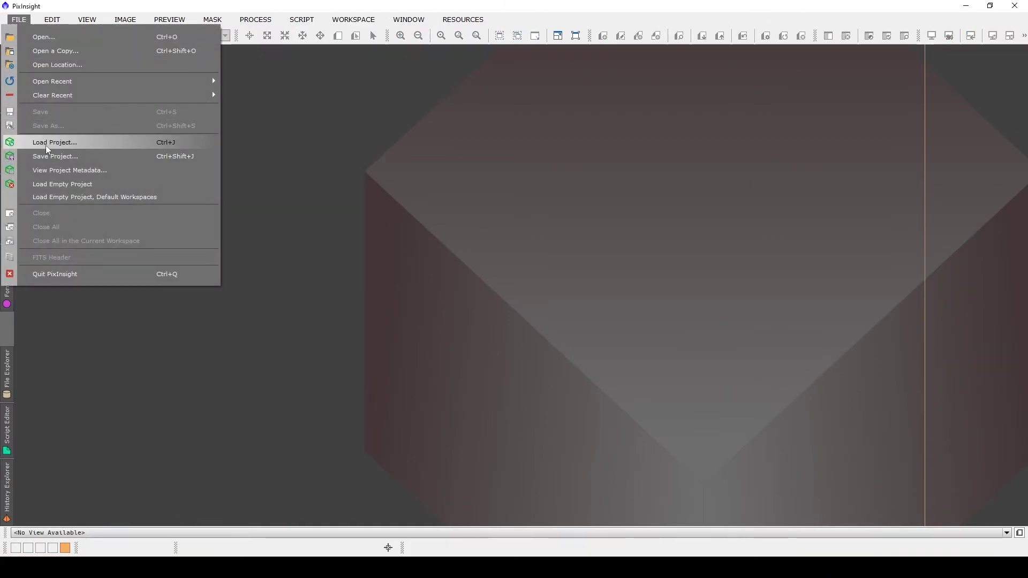
click(46, 146)
click(523, 214)
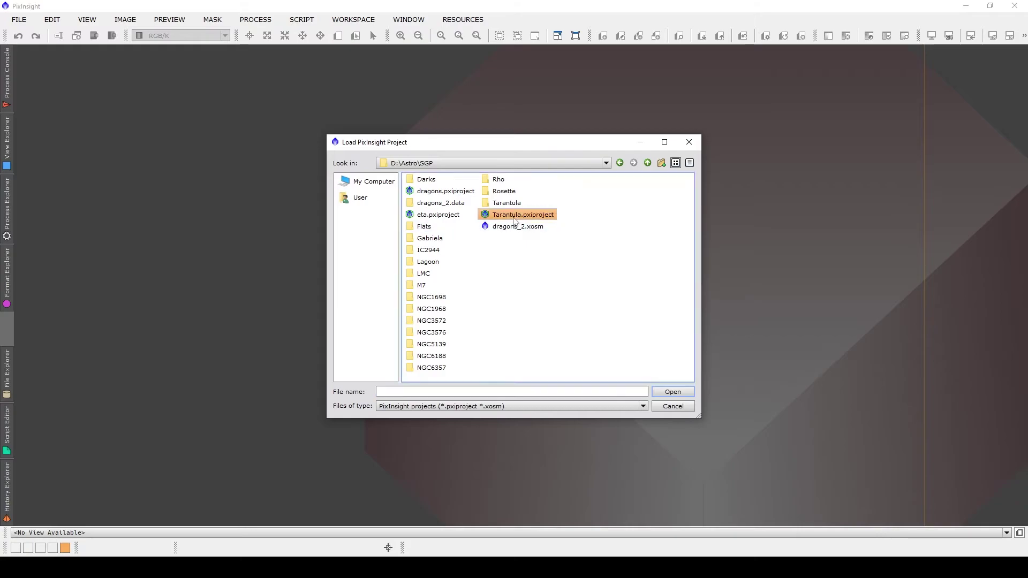
click(676, 392)
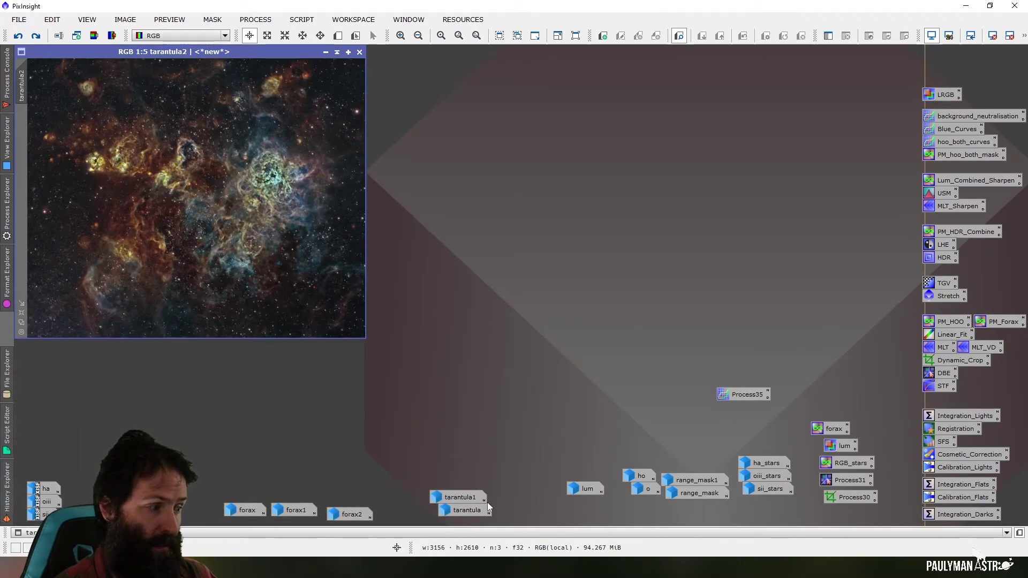
Step: Restore forax2 from its icon, view its history in History Explorer, then iconize it again
double_click(350, 516)
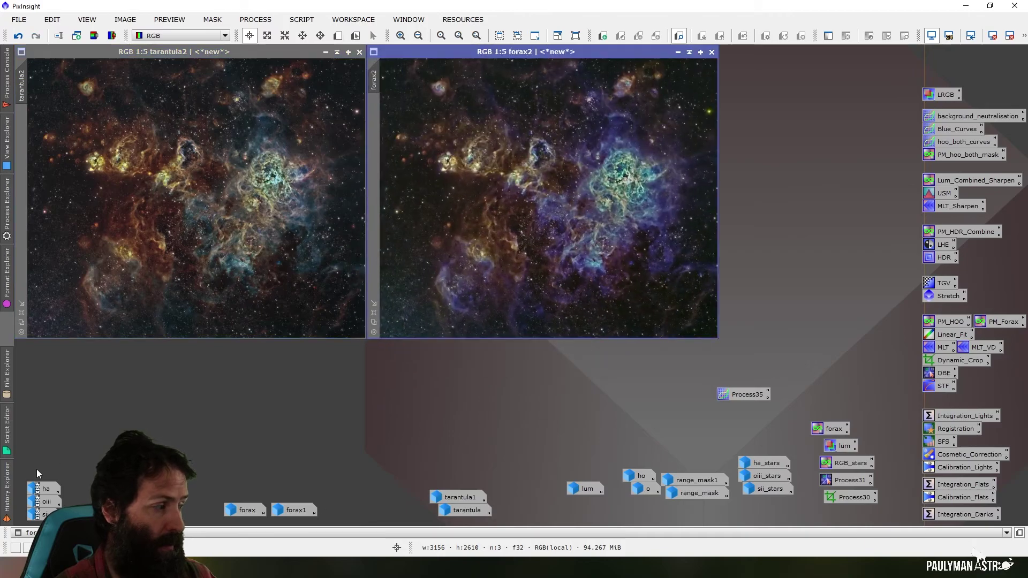
mouse_move(7, 488)
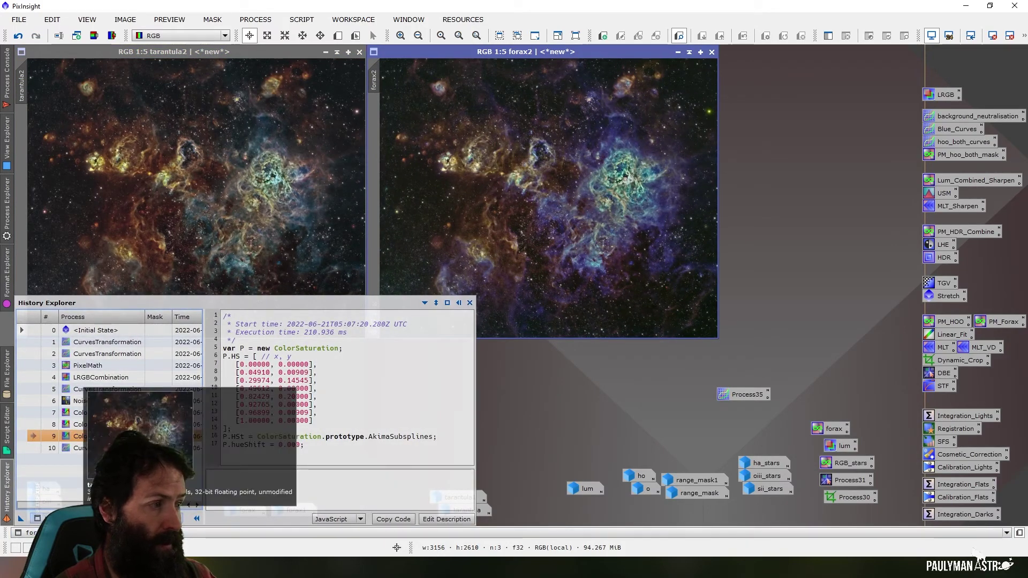
click(101, 505)
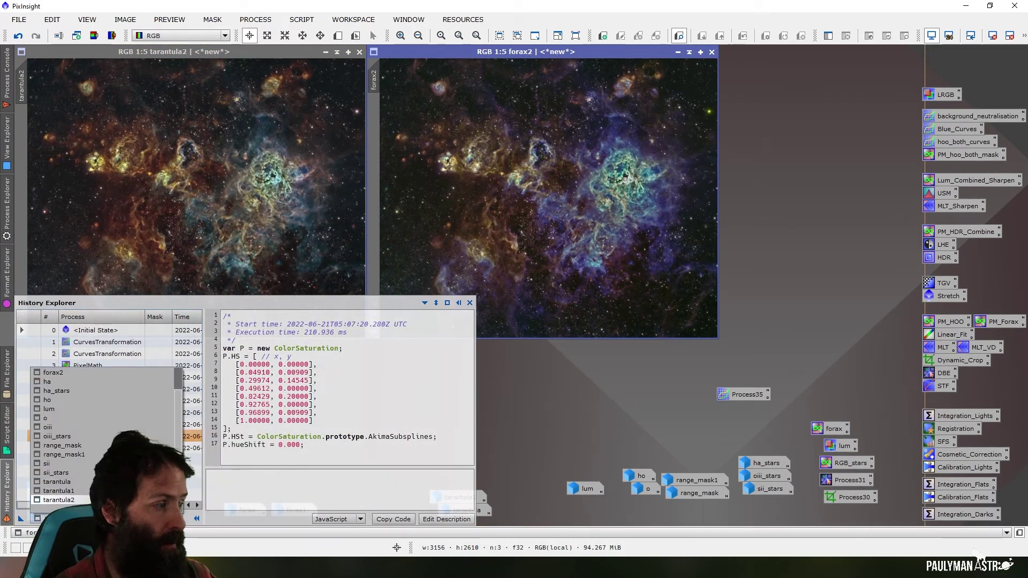
click(75, 373)
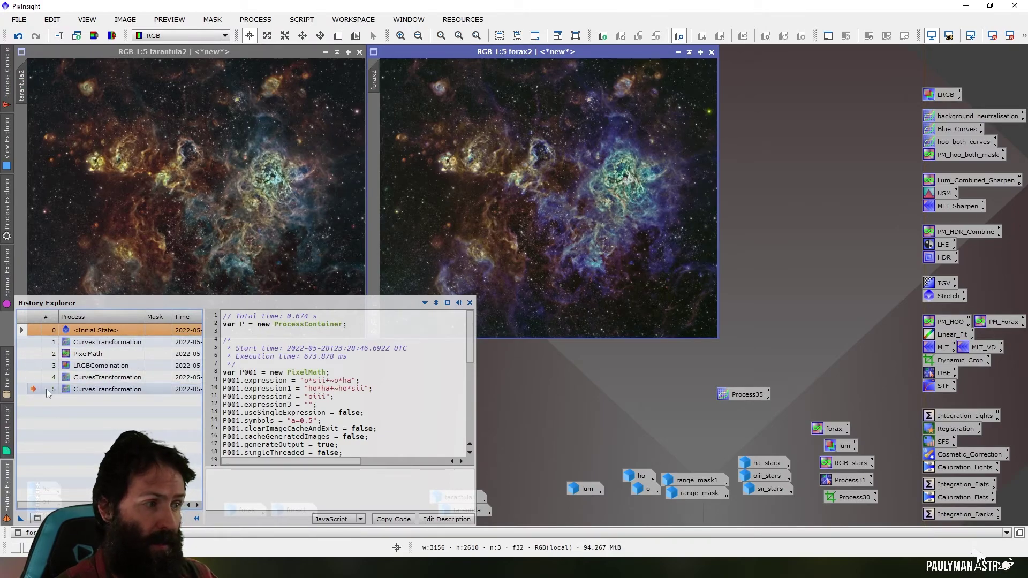
click(677, 53)
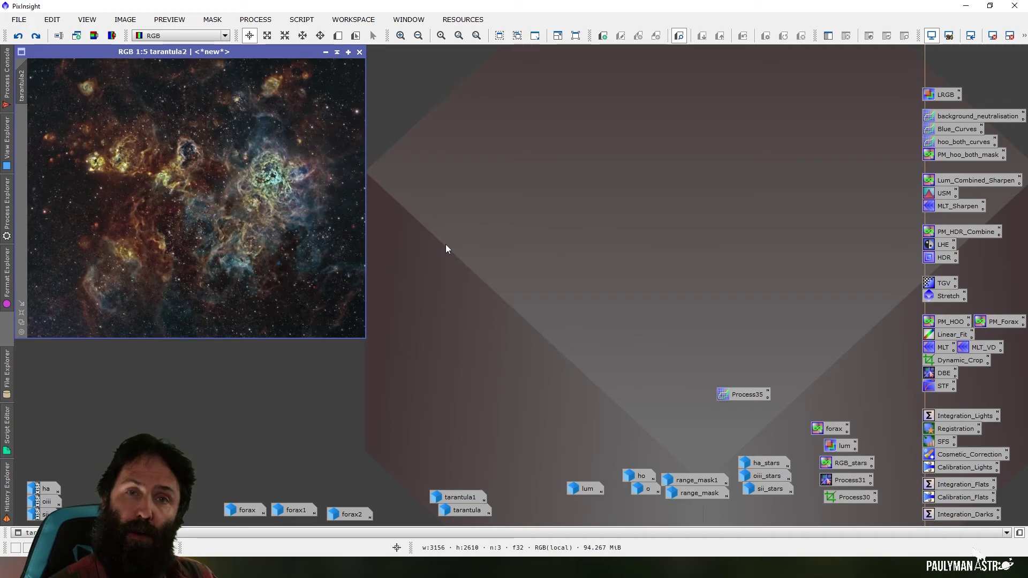